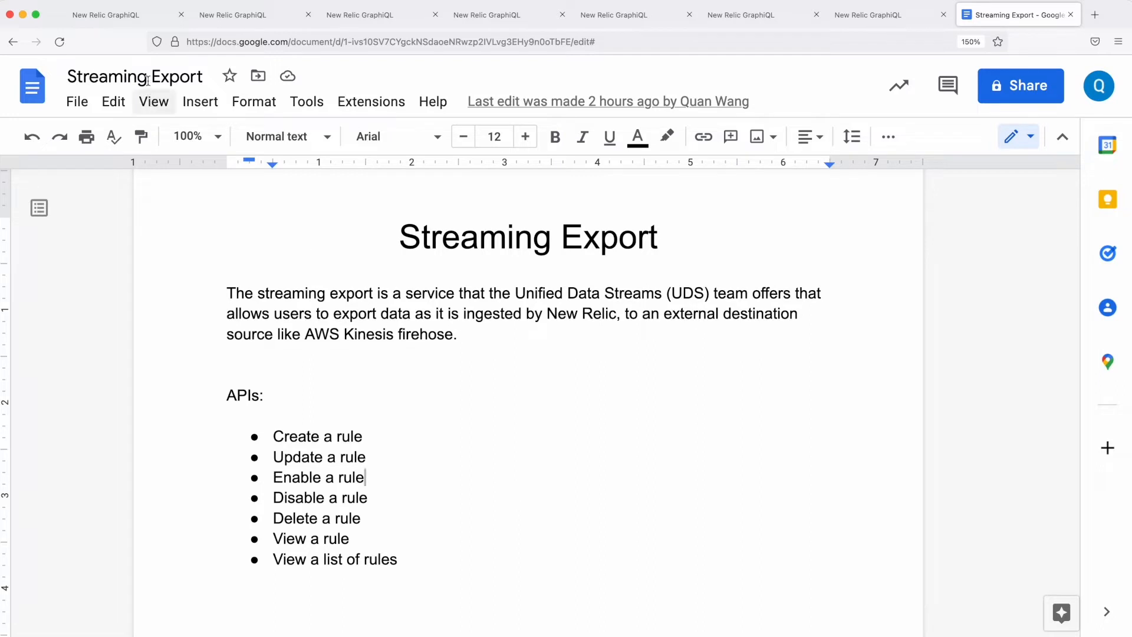
# - Switch to New Relic GraphiQL, run the streamingExportCreateRule mutation for "Demo Rule", and inspect the returned status, message and id
pyautogui.click(122, 20)
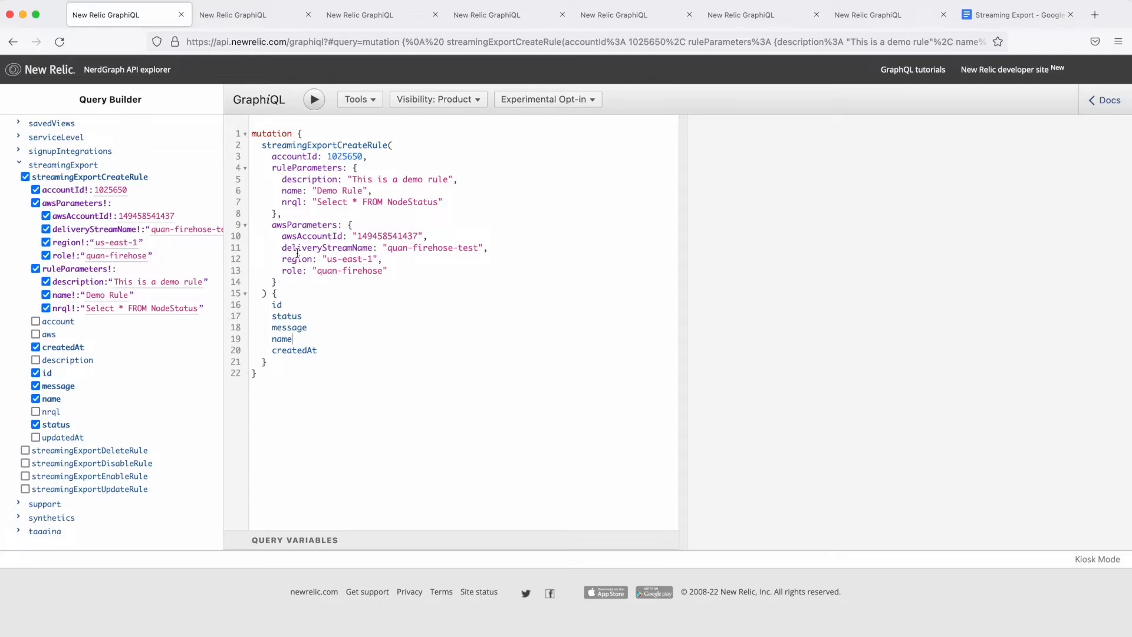
pyautogui.click(309, 101)
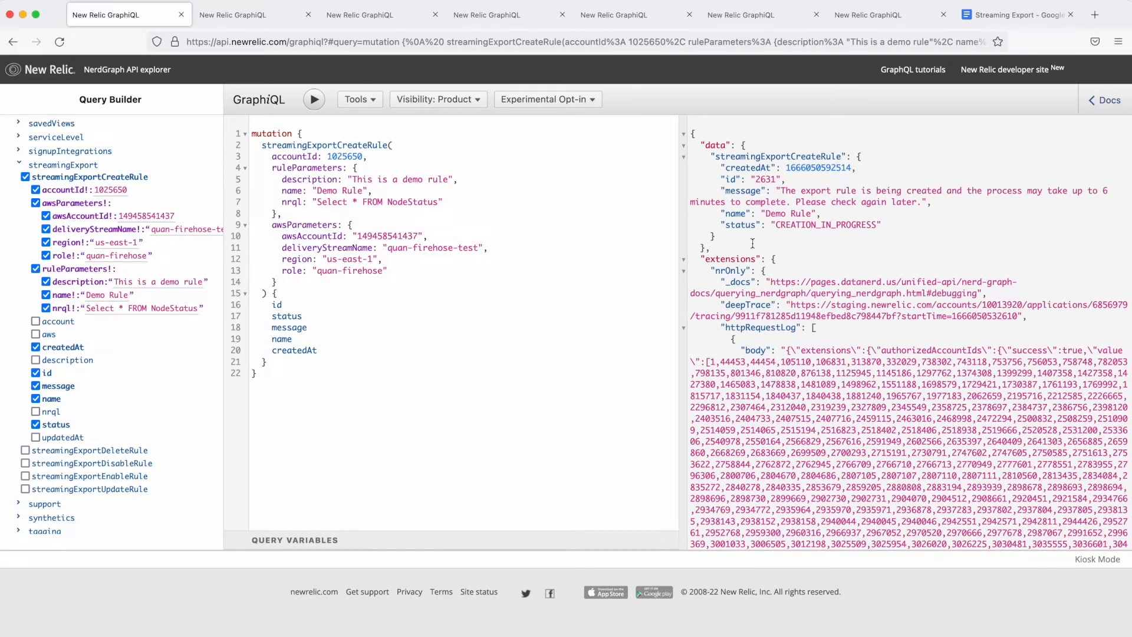
pyautogui.click(725, 225)
pyautogui.moveTo(734, 226); pyautogui.dragTo(892, 226)
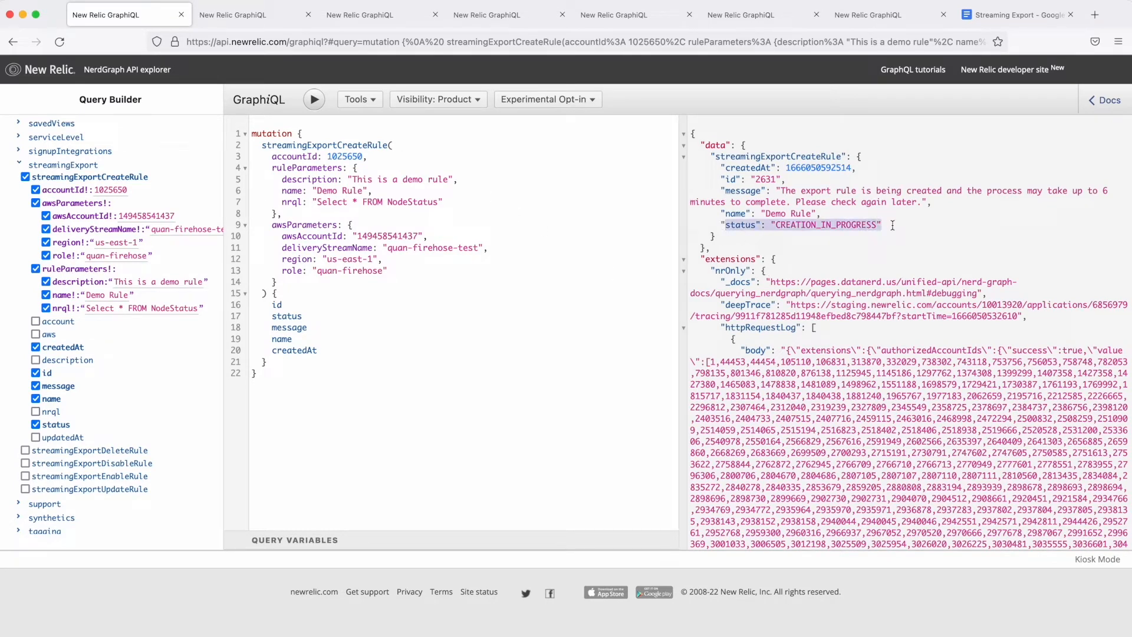
pyautogui.click(893, 225)
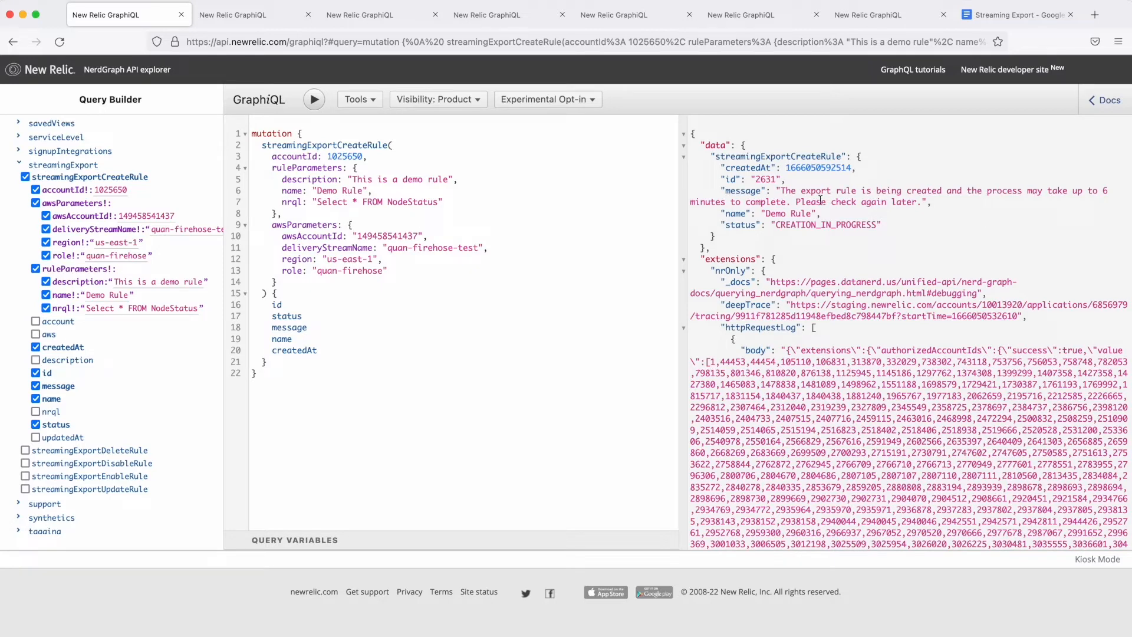
pyautogui.moveTo(795, 202); pyautogui.dragTo(932, 202)
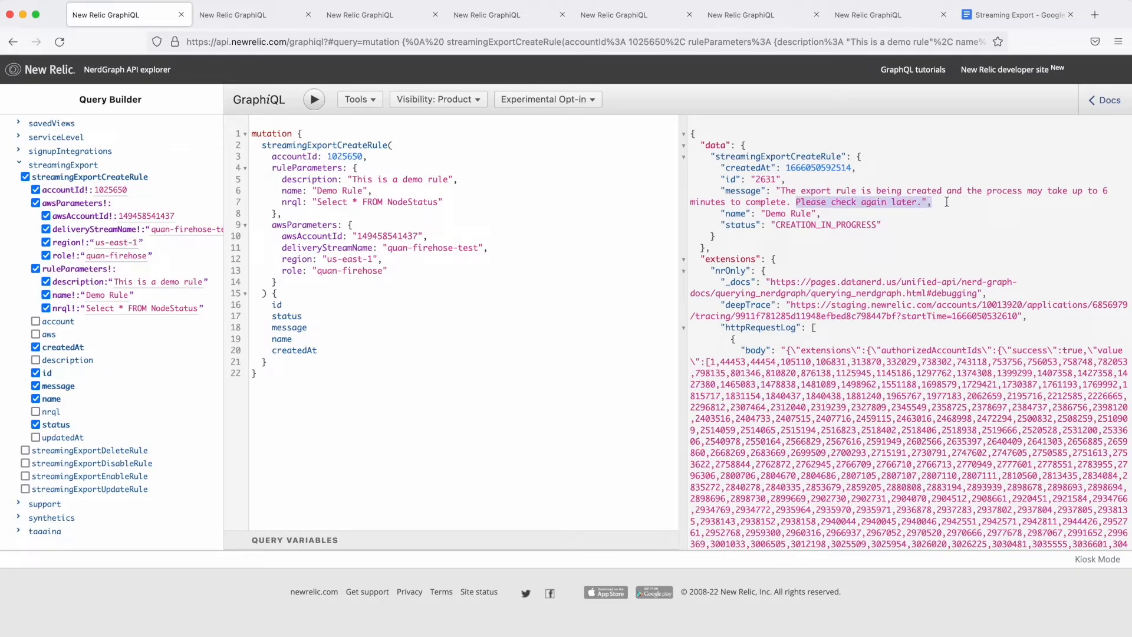
pyautogui.click(946, 202)
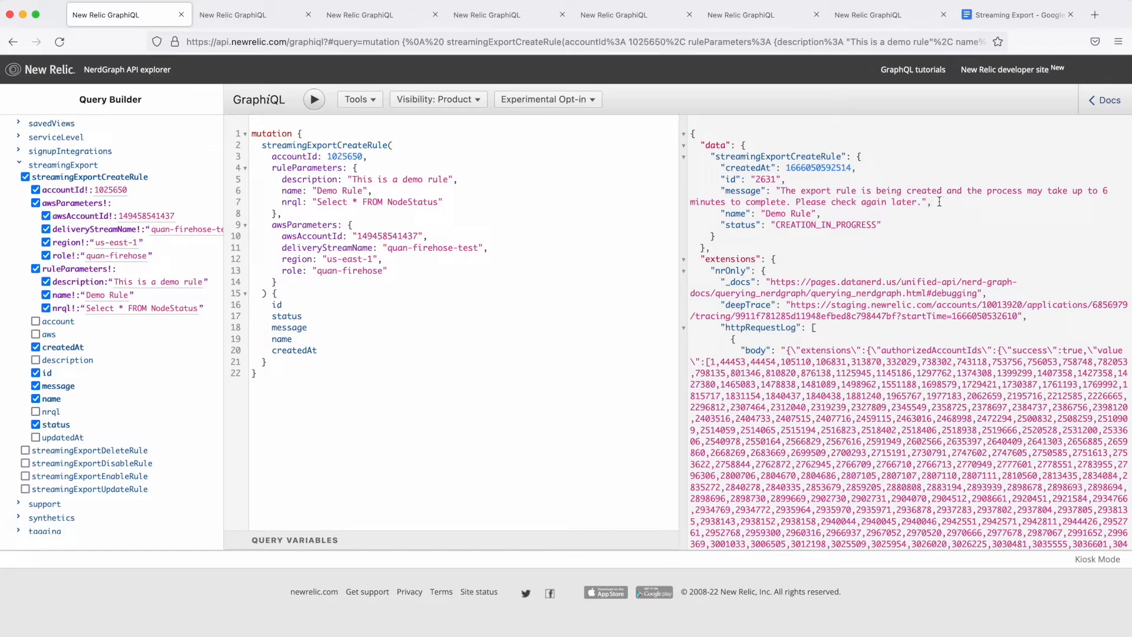
pyautogui.moveTo(786, 179); pyautogui.dragTo(721, 180)
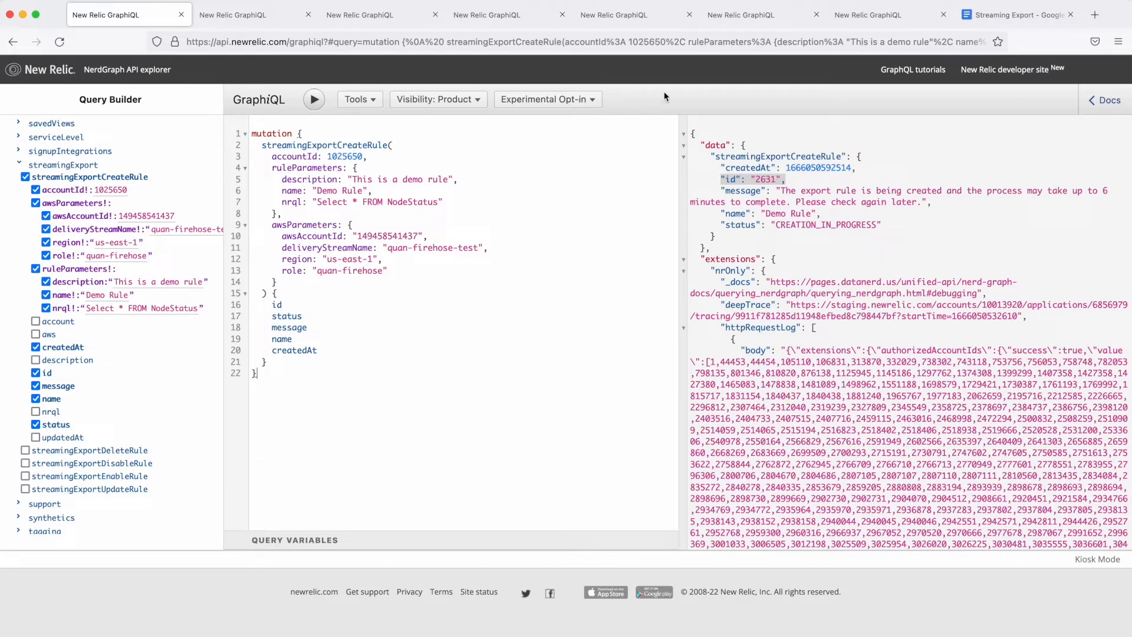
# - Run the streamingRule query for rule id 2631 and check the rule's status in the response
pyautogui.click(730, 17)
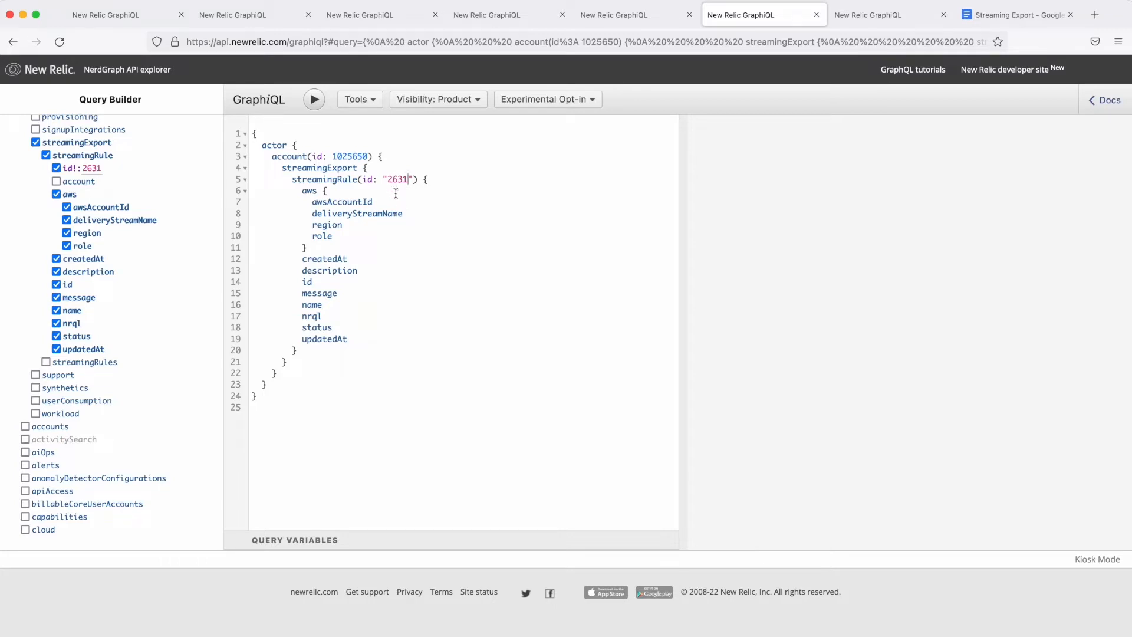
pyautogui.click(315, 101)
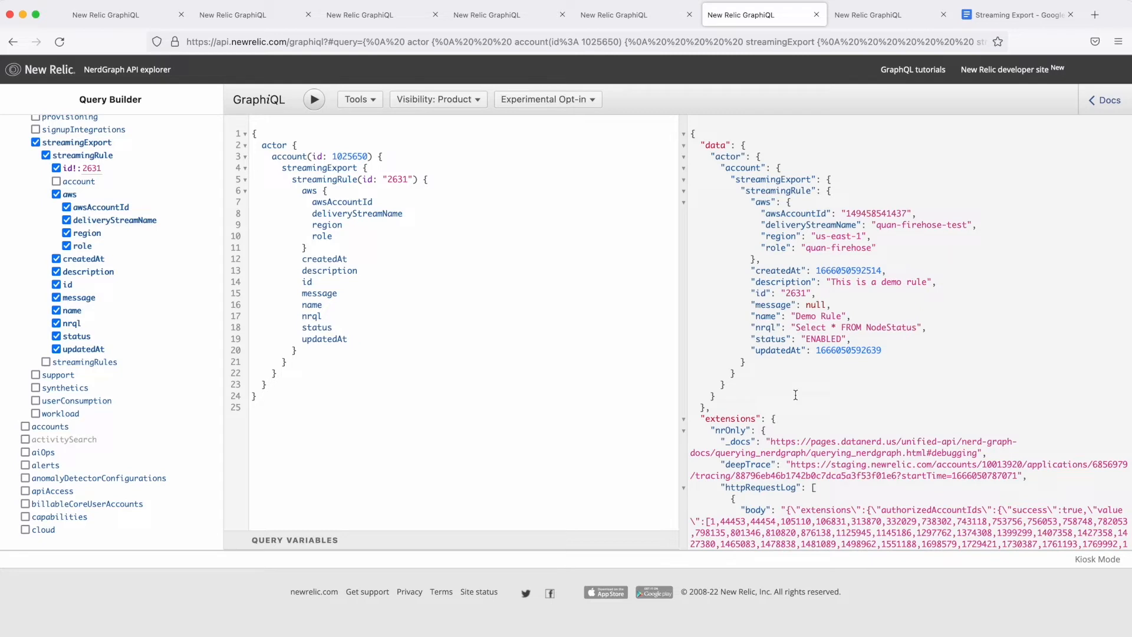
pyautogui.doubleClick(770, 340)
pyautogui.moveTo(855, 339); pyautogui.dragTo(888, 340)
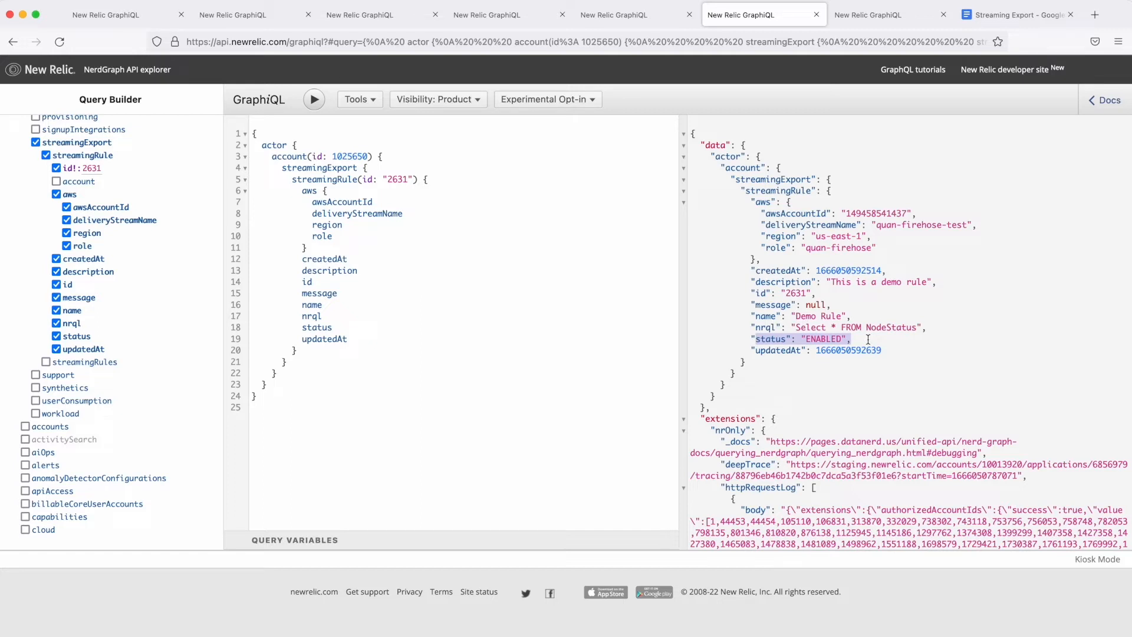
pyautogui.click(467, 364)
# - Update rule 2631 with the name "Demo Rule 2" and description "This is a demo rule 2", and inspect the response message
pyautogui.click(247, 18)
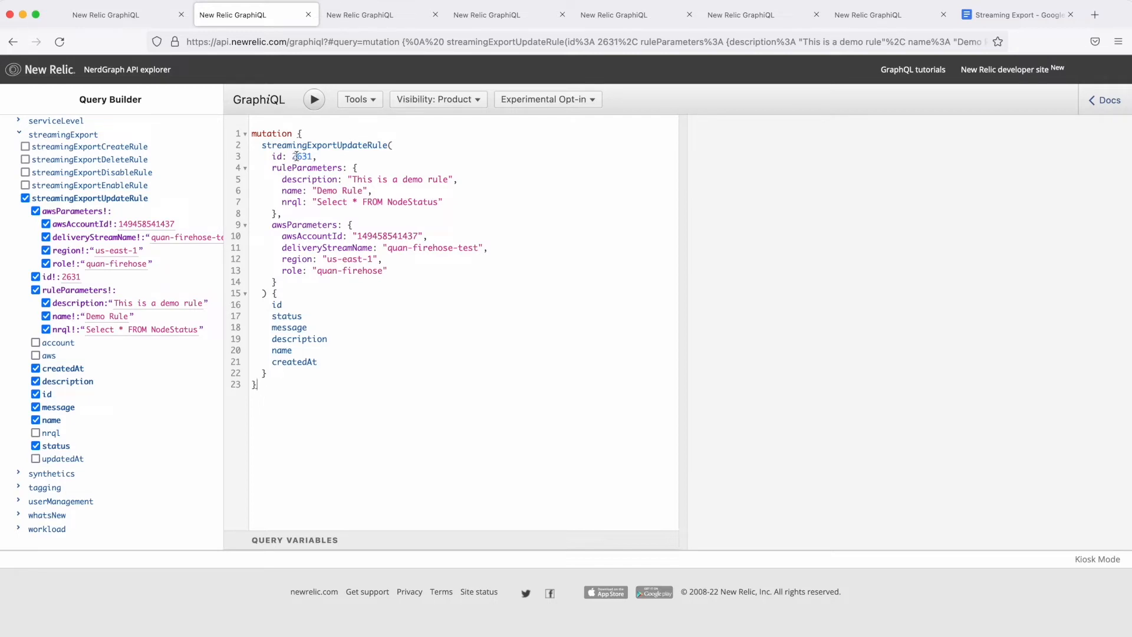
pyautogui.moveTo(312, 171)
pyautogui.click(364, 190)
pyautogui.write('2')
pyautogui.click(450, 180)
pyautogui.write('2')
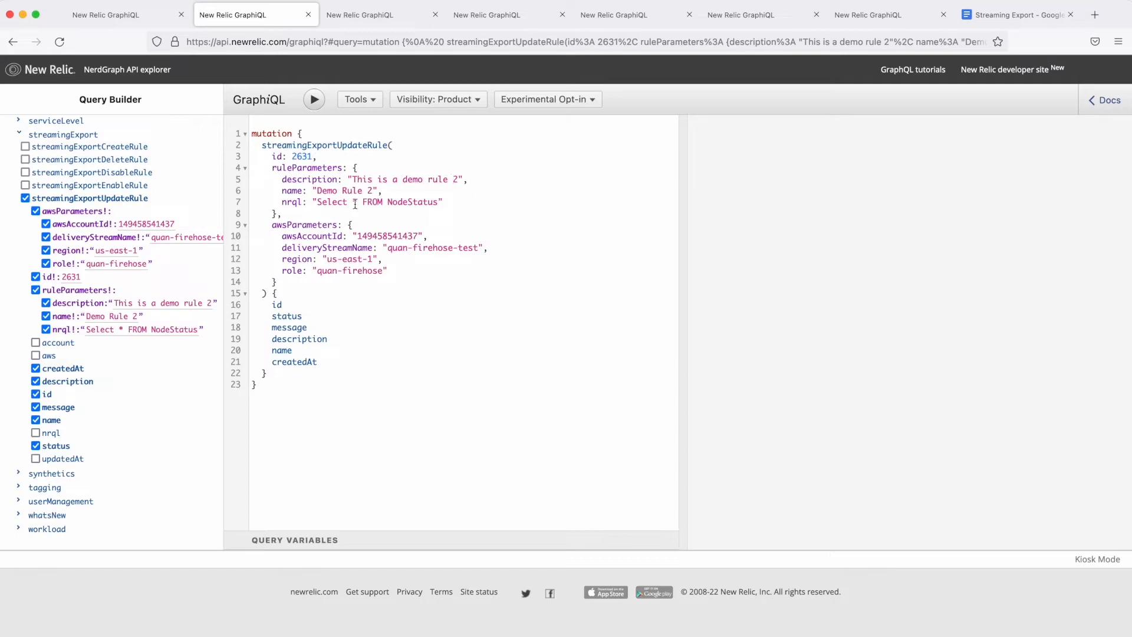
pyautogui.click(315, 101)
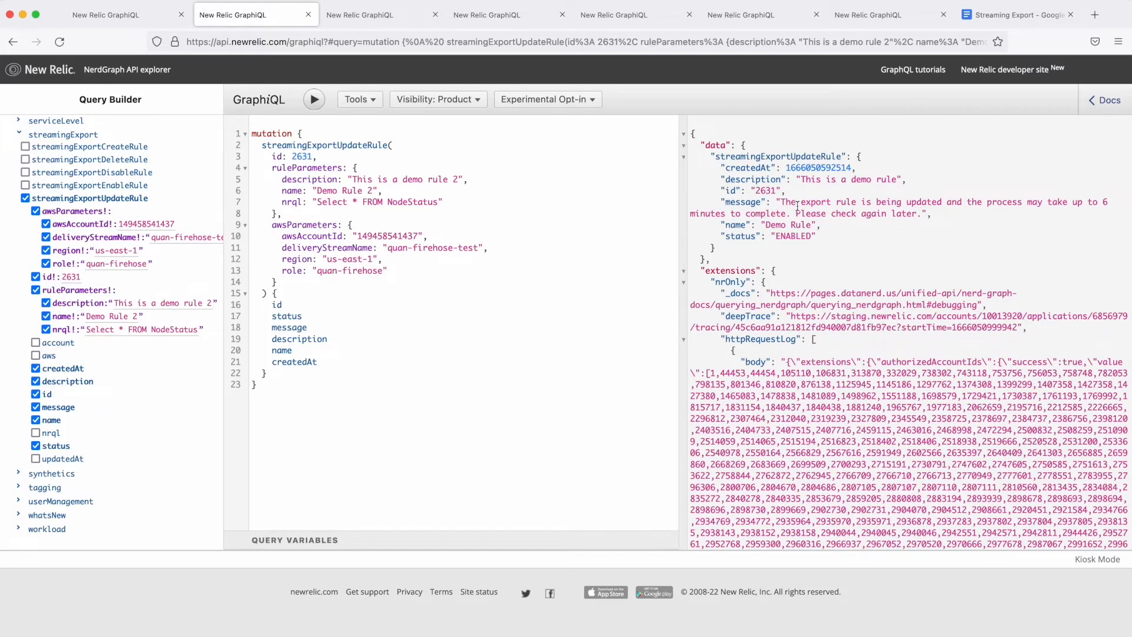
pyautogui.moveTo(782, 202); pyautogui.dragTo(921, 210)
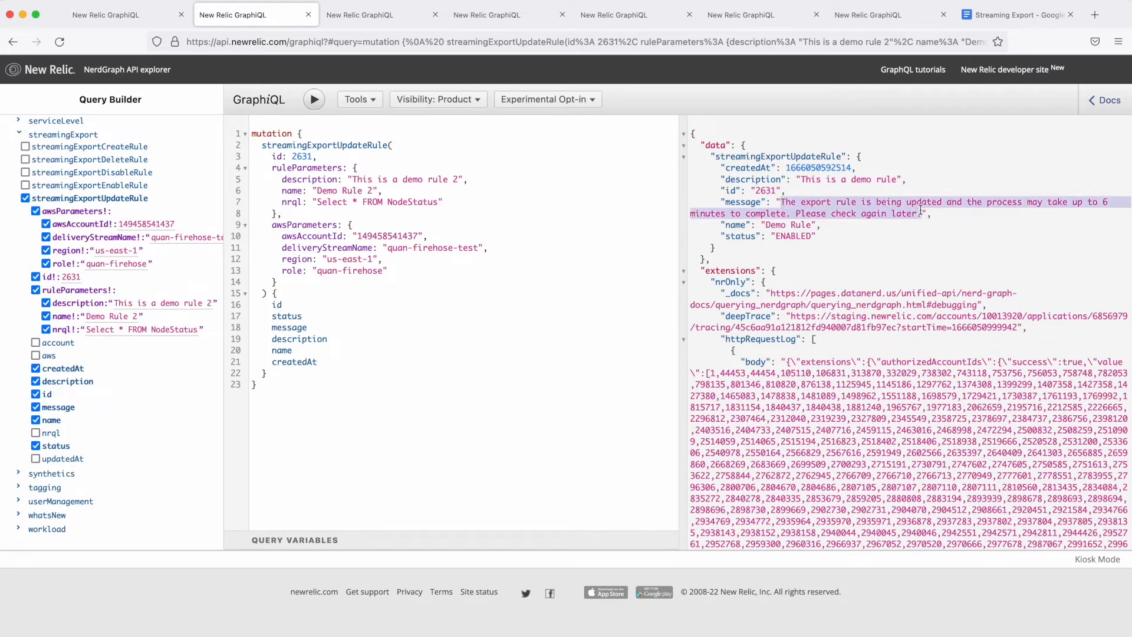
pyautogui.moveTo(920, 209); pyautogui.dragTo(923, 212)
pyautogui.click(888, 225)
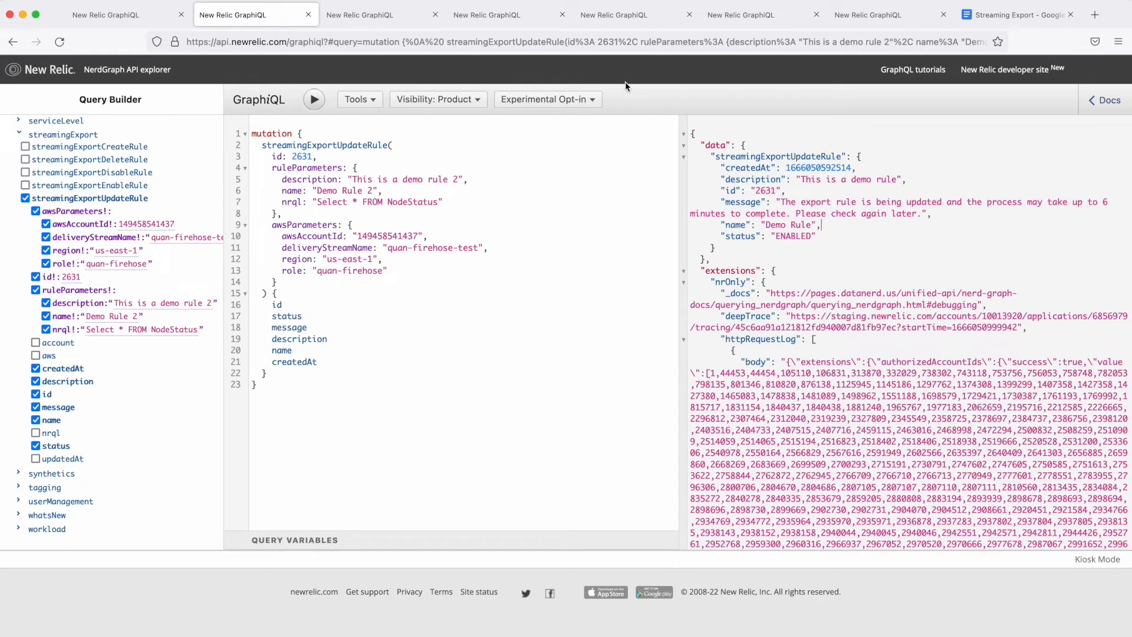
# - Rerun the streamingRule query for rule 2631 to verify its updated name and description
pyautogui.click(620, 19)
pyautogui.click(728, 16)
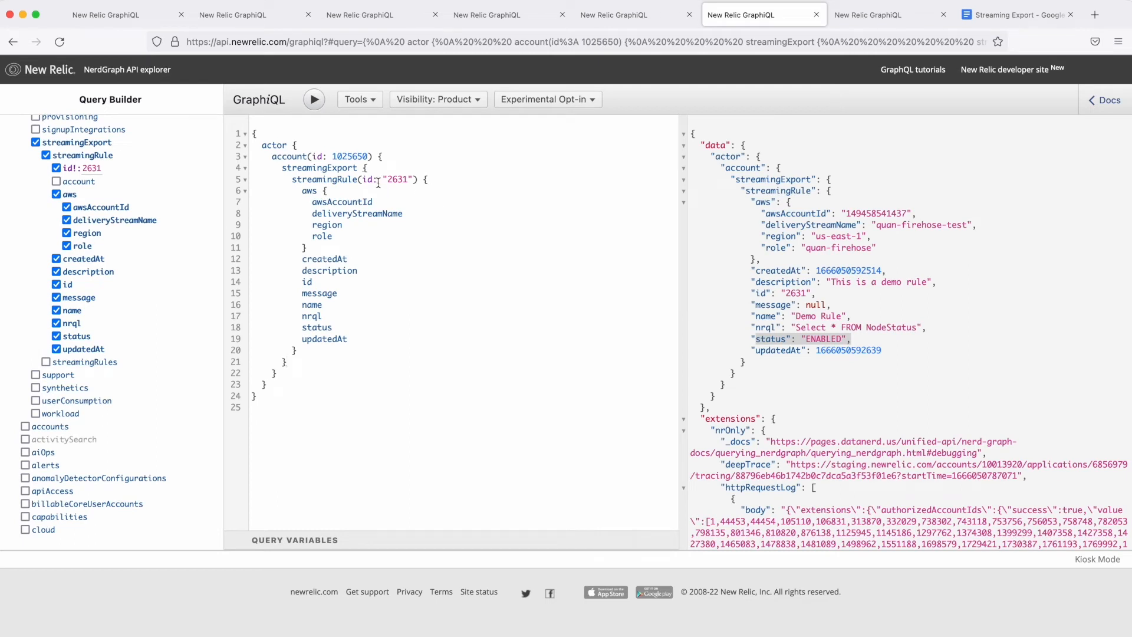
pyautogui.click(315, 100)
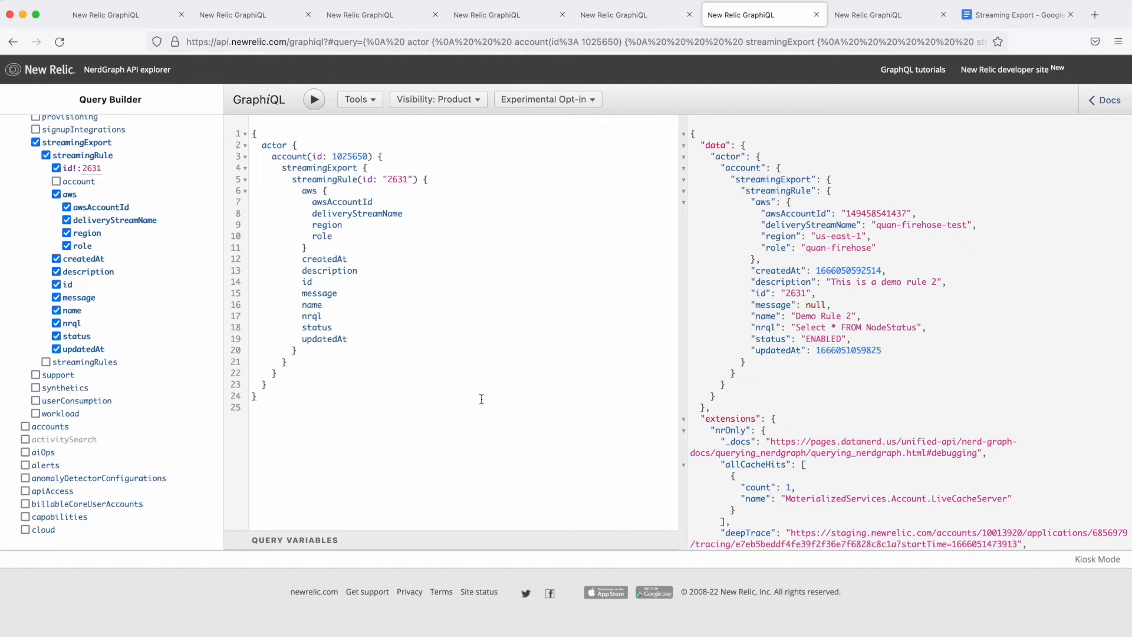
# - Disable streaming export rule 2631, and re-enable it by setting the streamingExportEnableRule id to 2631 and running that mutation
pyautogui.click(379, 16)
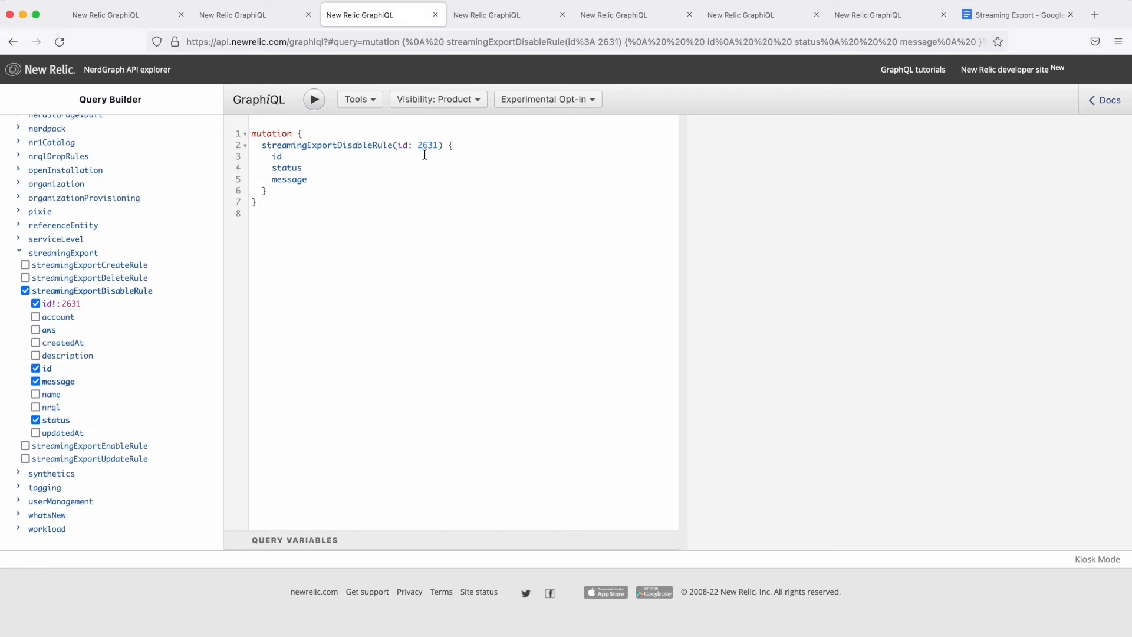
pyautogui.click(312, 107)
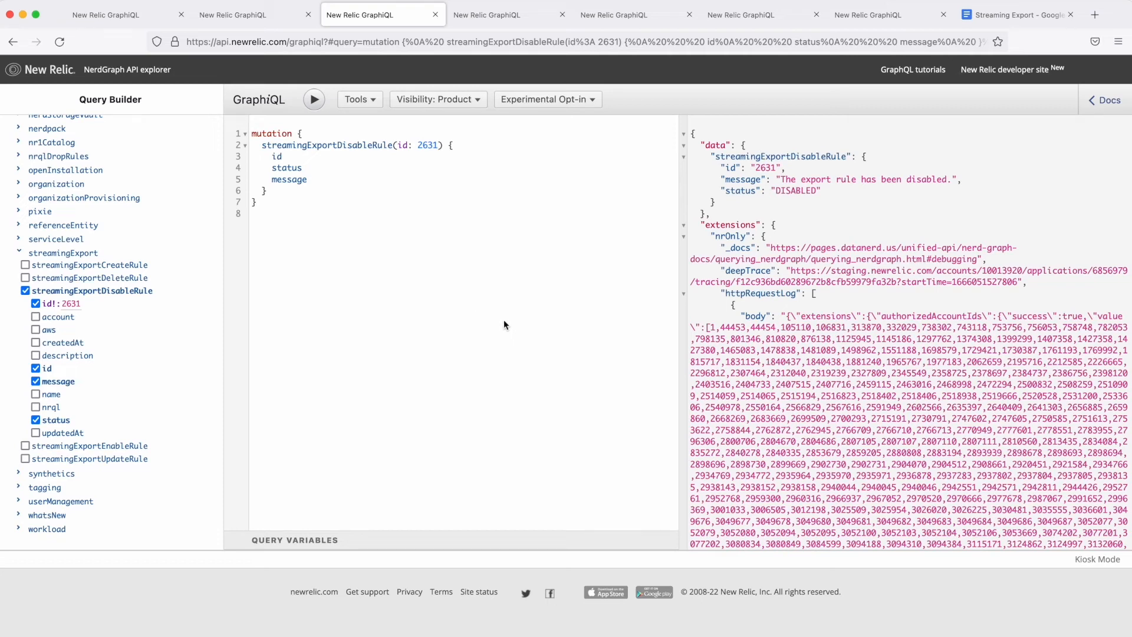
pyautogui.click(504, 20)
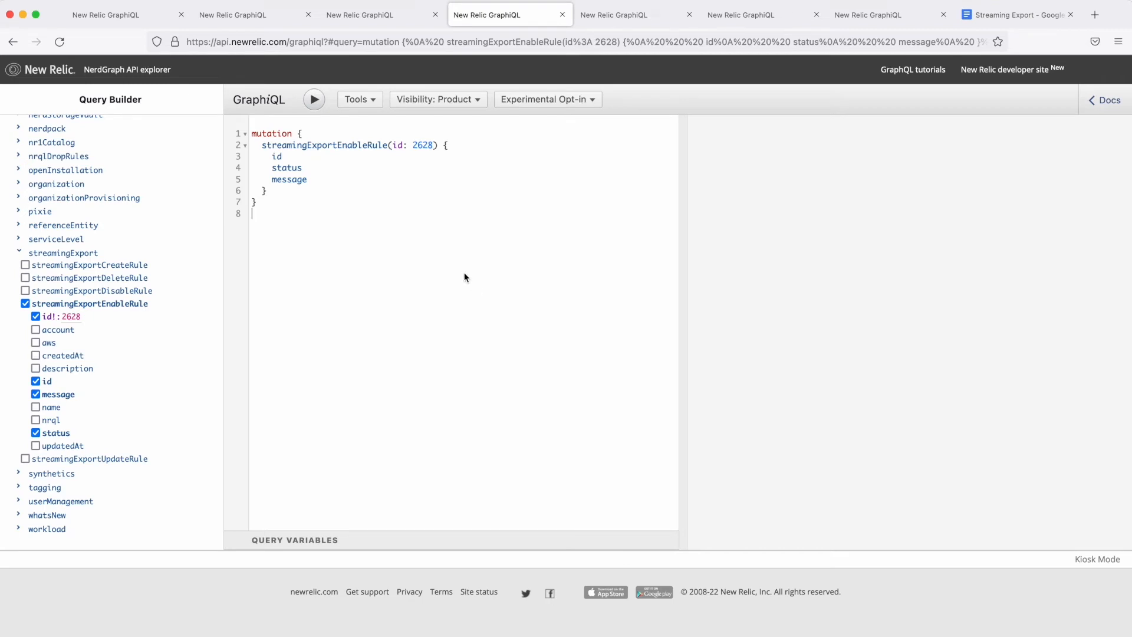
pyautogui.doubleClick(422, 145)
pyautogui.write('2631')
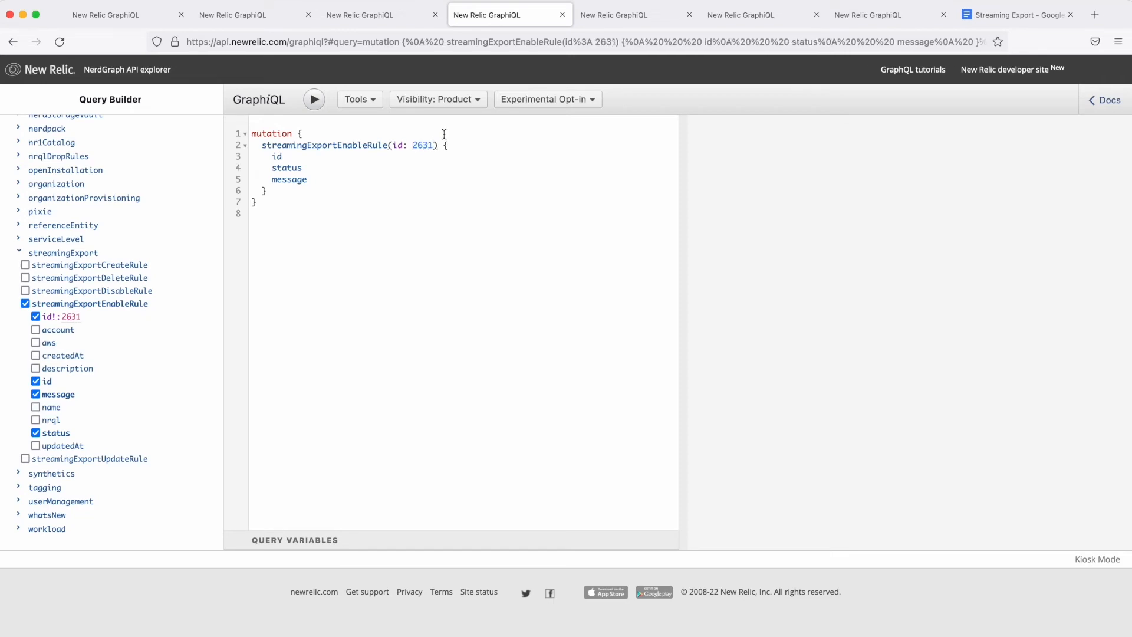
pyautogui.click(316, 101)
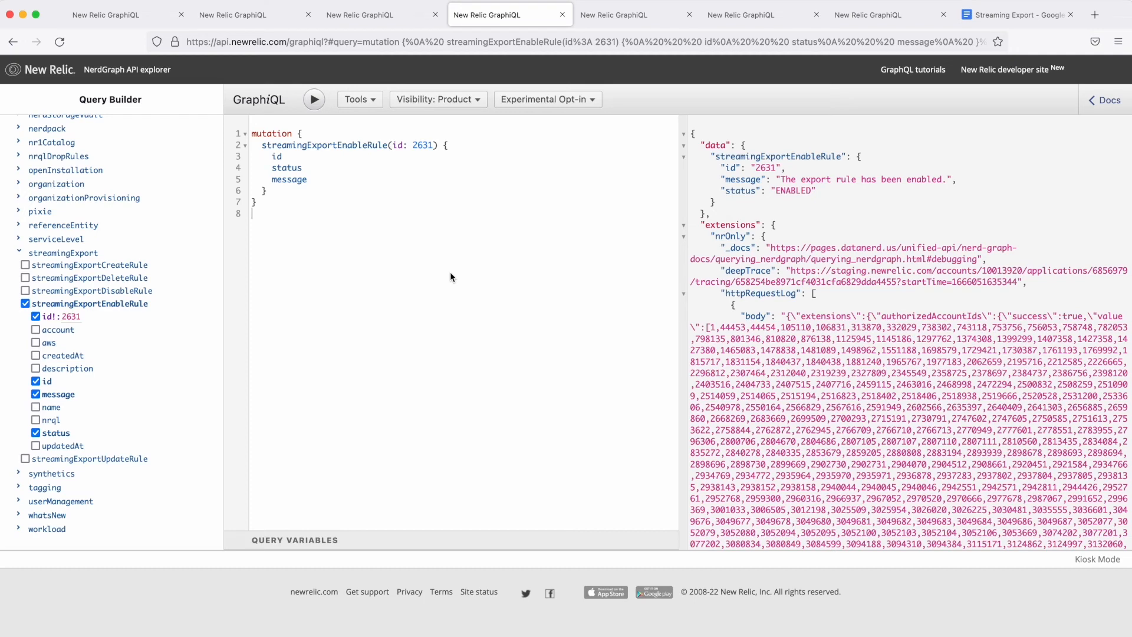
# - Delete rule 2631 with the streamingExportDeleteRule mutation, and run the streamingRules query to review the account's list of rules
pyautogui.click(583, 19)
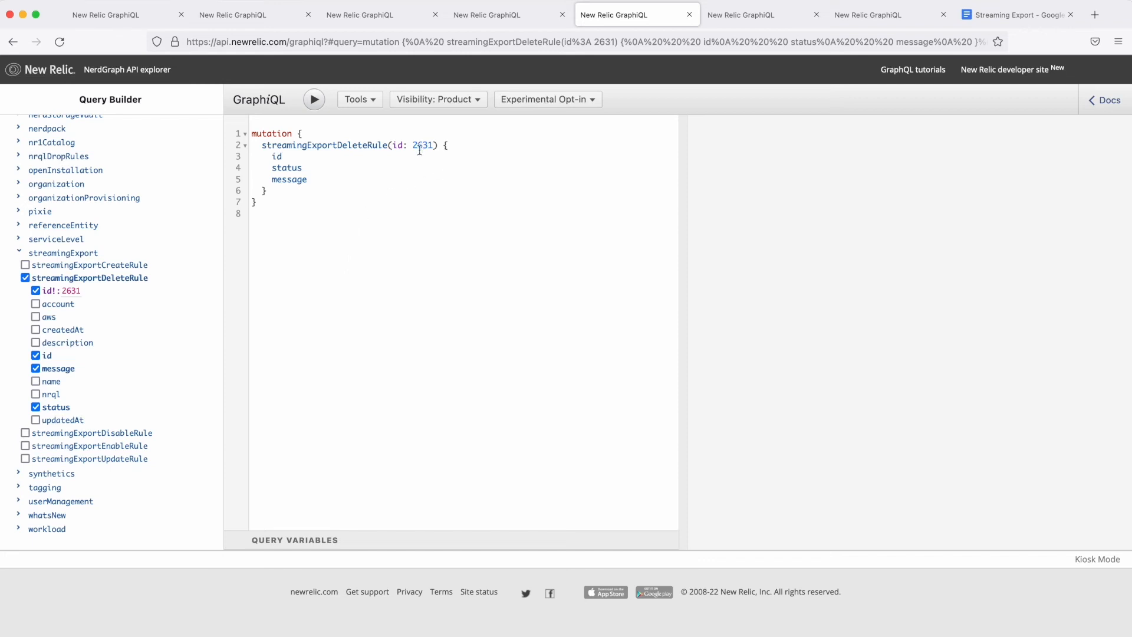
pyautogui.click(315, 100)
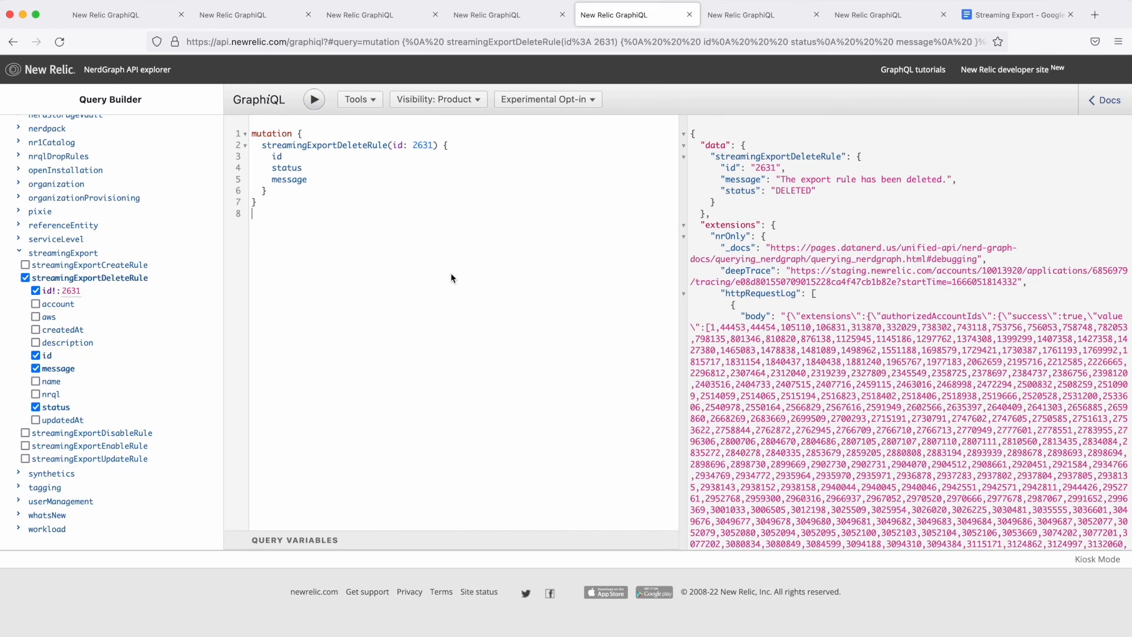
pyautogui.click(852, 15)
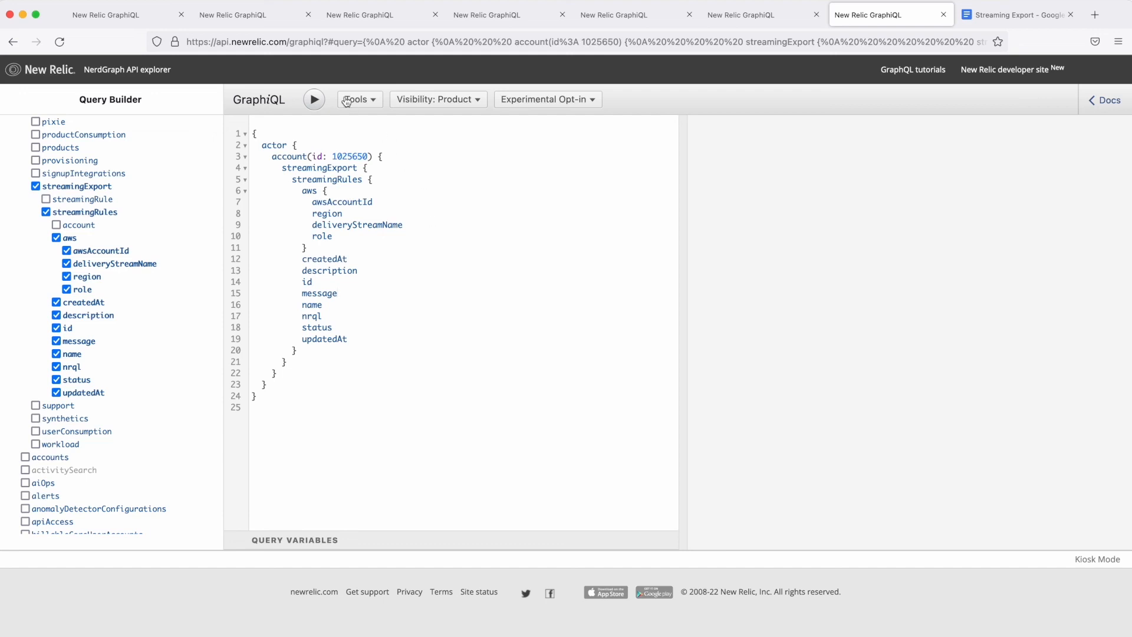
pyautogui.click(314, 102)
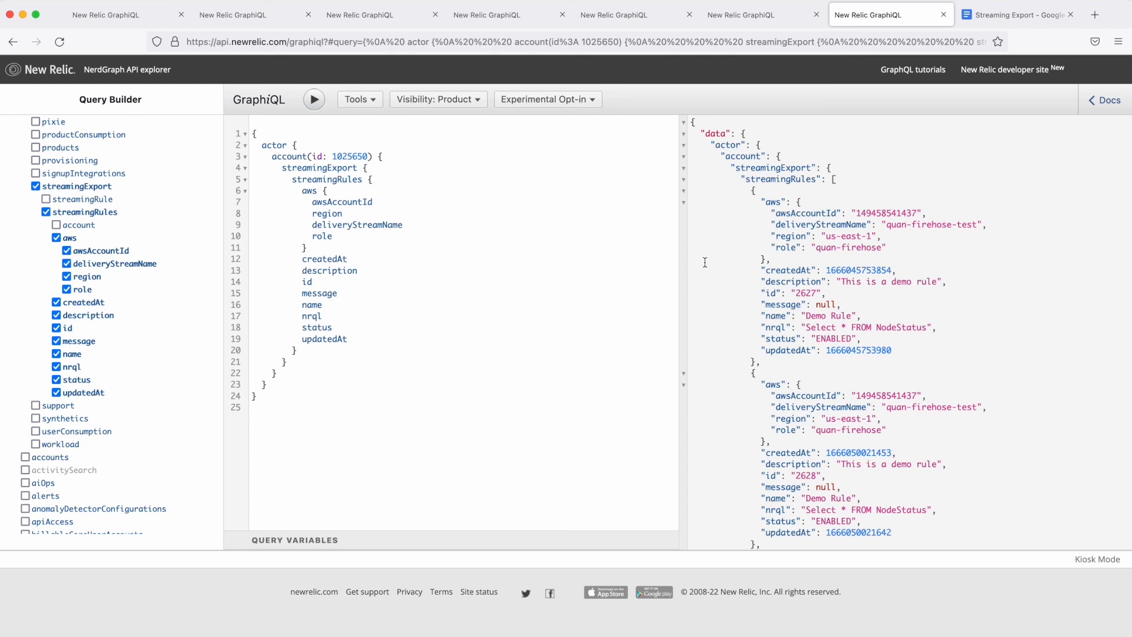
pyautogui.scroll(-5, 704, 261)
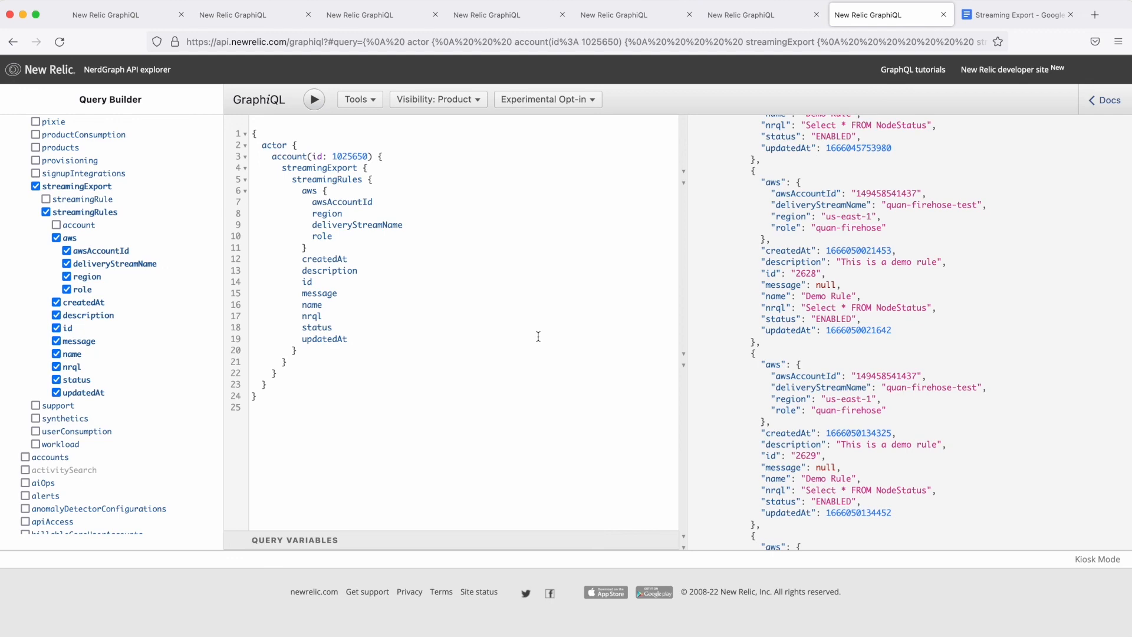